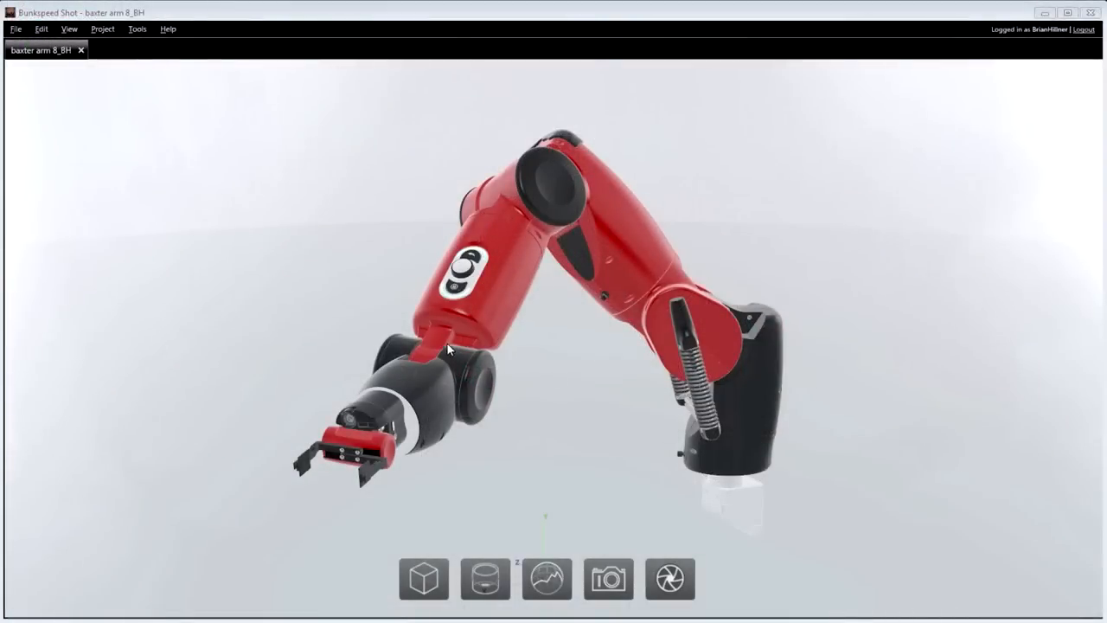
- Orbit the arm to a new angle and show the project's material swatches
mouse_move(447, 344)
left_mouse_down()
mouse_move(388, 436)
mouse_move(579, 353)
mouse_move(399, 203)
mouse_move(547, 228)
mouse_move(732, 369)
mouse_move(545, 288)
mouse_move(584, 294)
left_mouse_up()
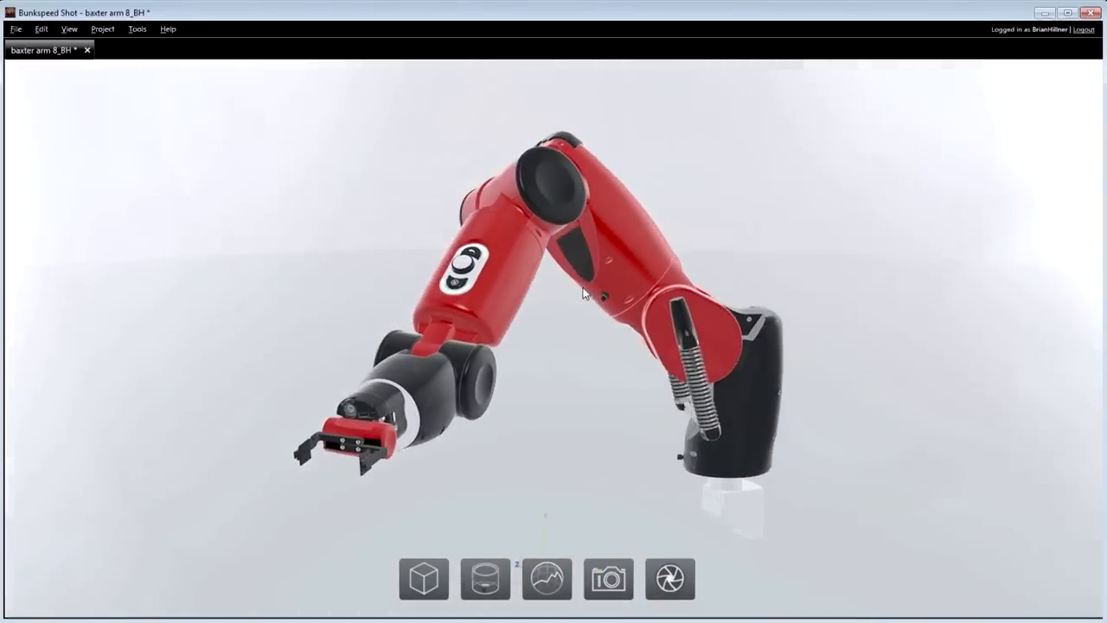
scroll(584, 294, "up", 2)
scroll(597, 296, "up", 2)
scroll(617, 300, "up", 2)
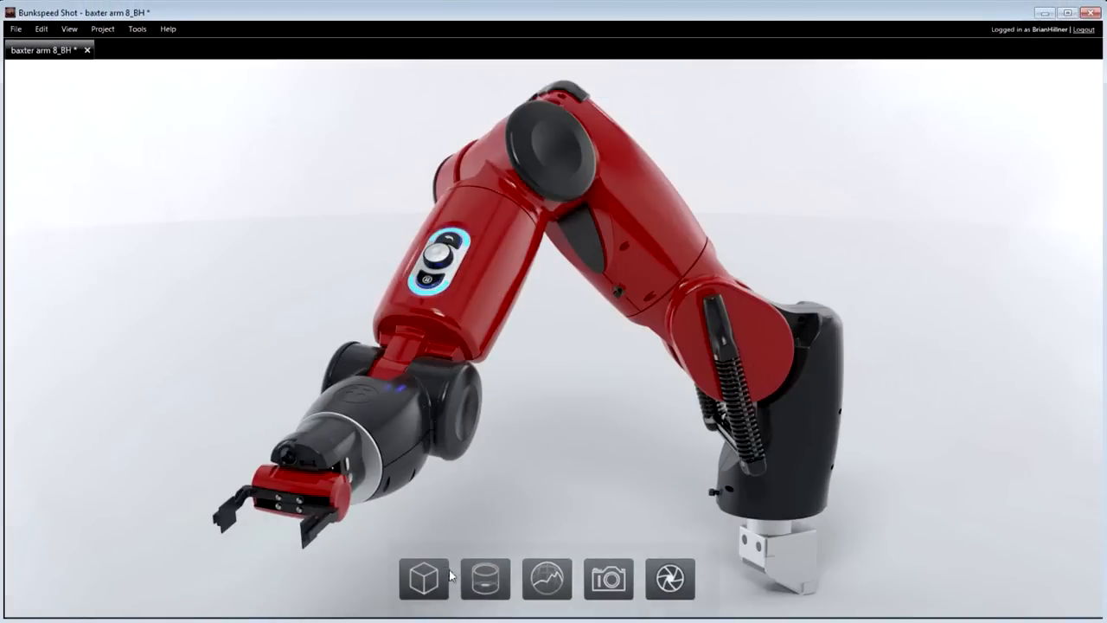
left_click(484, 579)
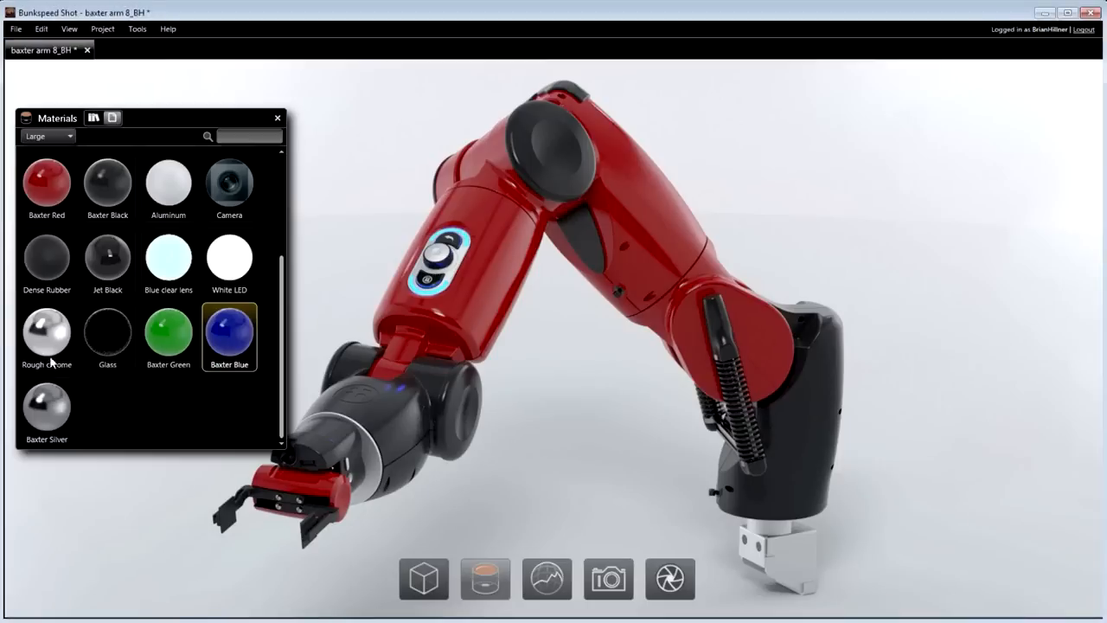
- Try Baxter Silver then Jet Black on the dark parts and Rough chrome on the blue shells
left_click(47, 408)
left_click_drag(47, 408, 718, 324)
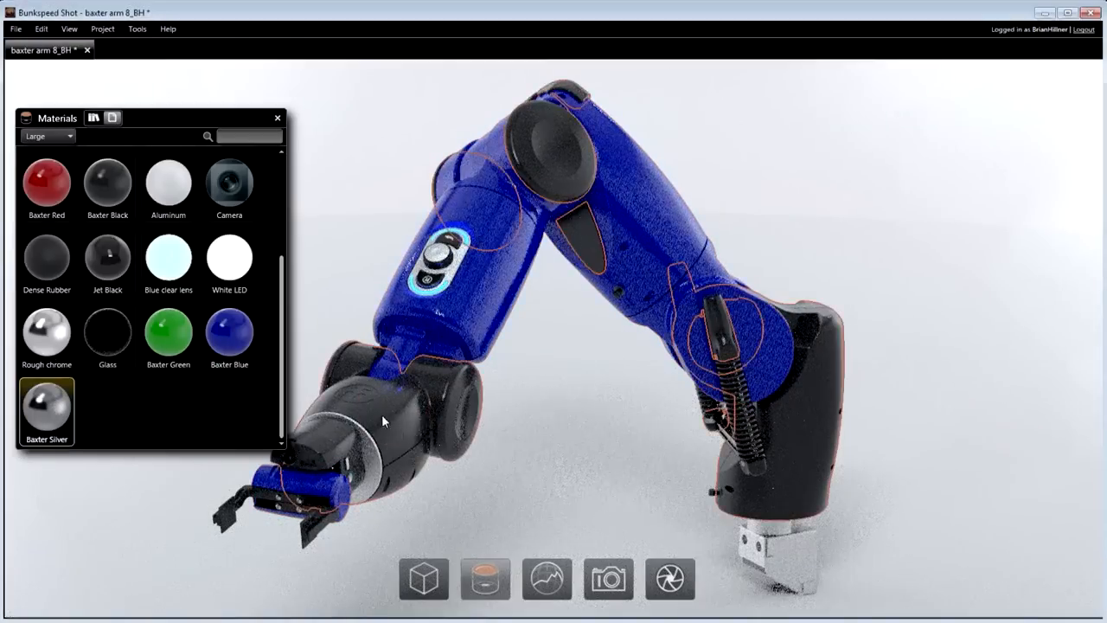
left_click_drag(108, 260, 383, 404)
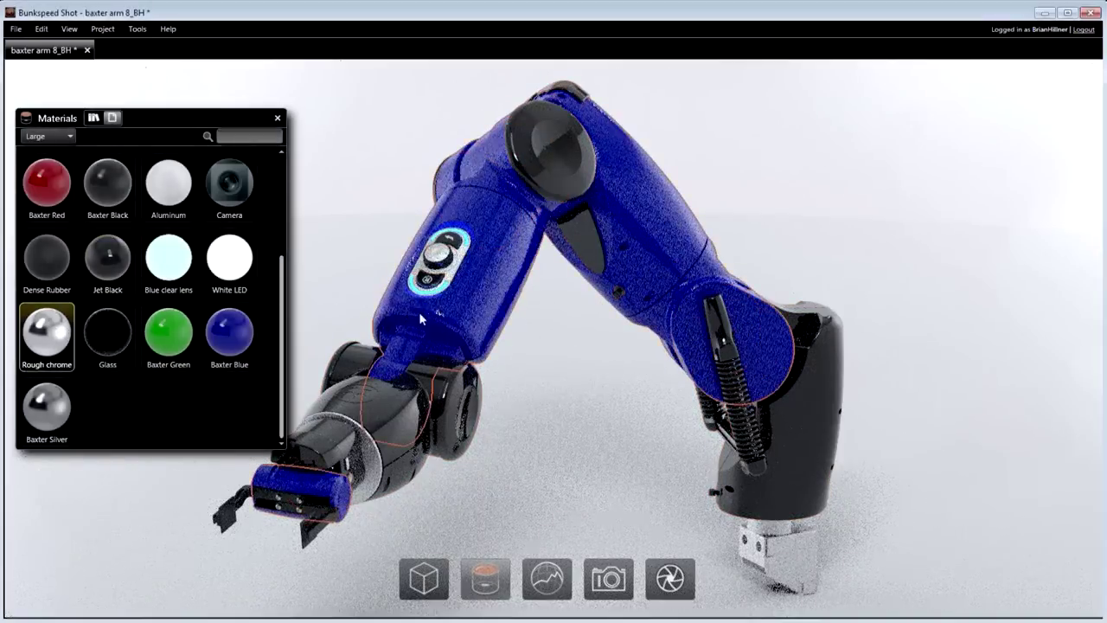
left_click_drag(46, 333, 519, 225)
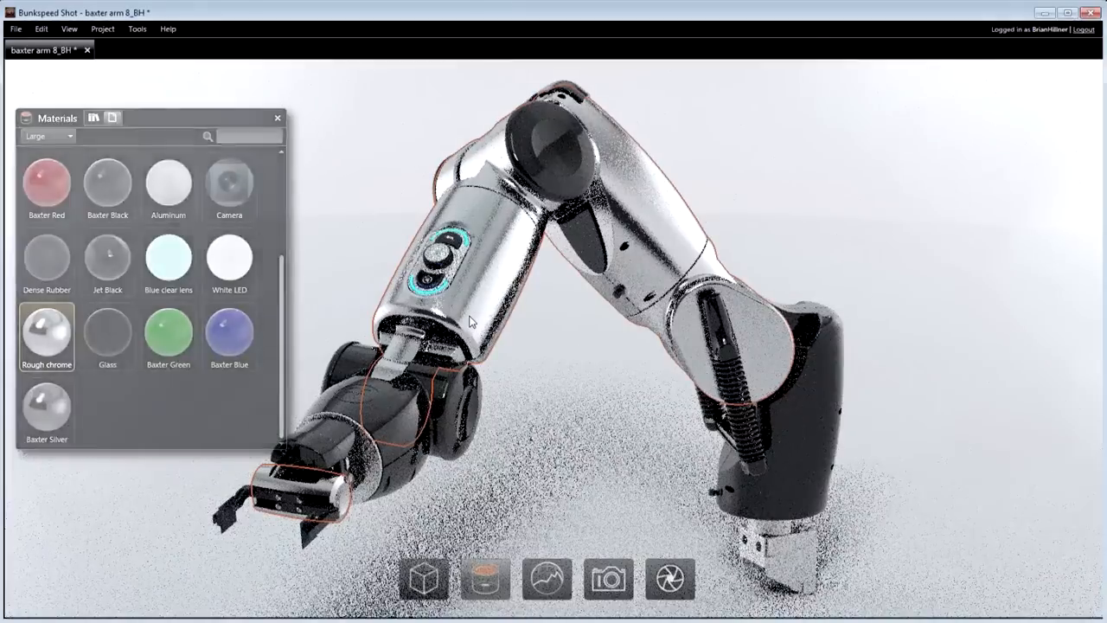
- Lower the Rough chrome material's Roughness so the shells look shinier
right_click(471, 307)
left_click(527, 362)
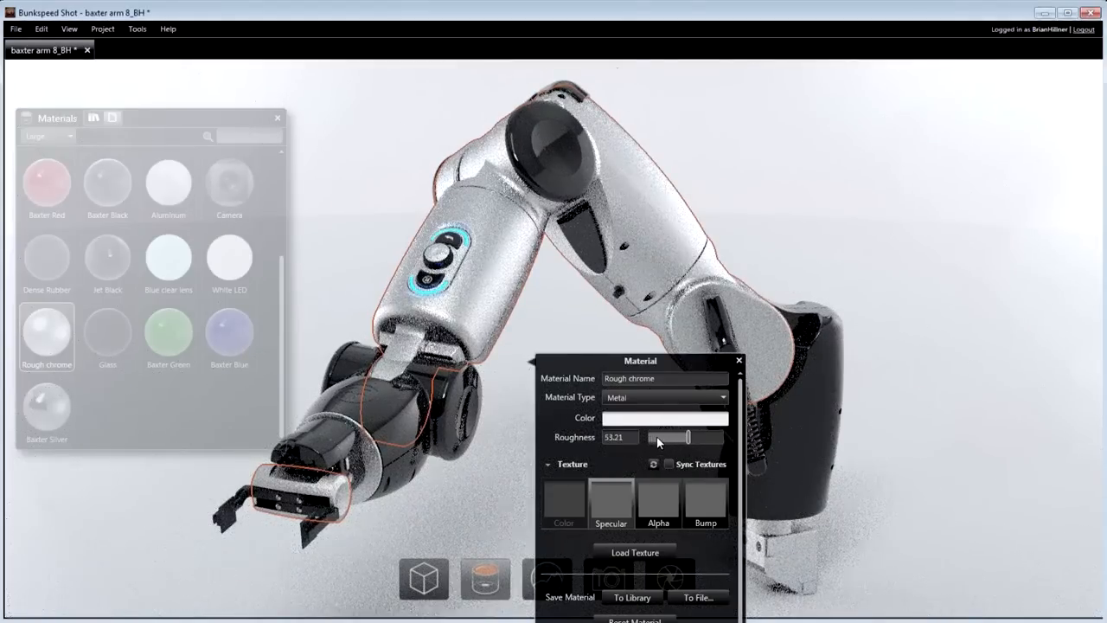
left_click(657, 438)
left_click(741, 363)
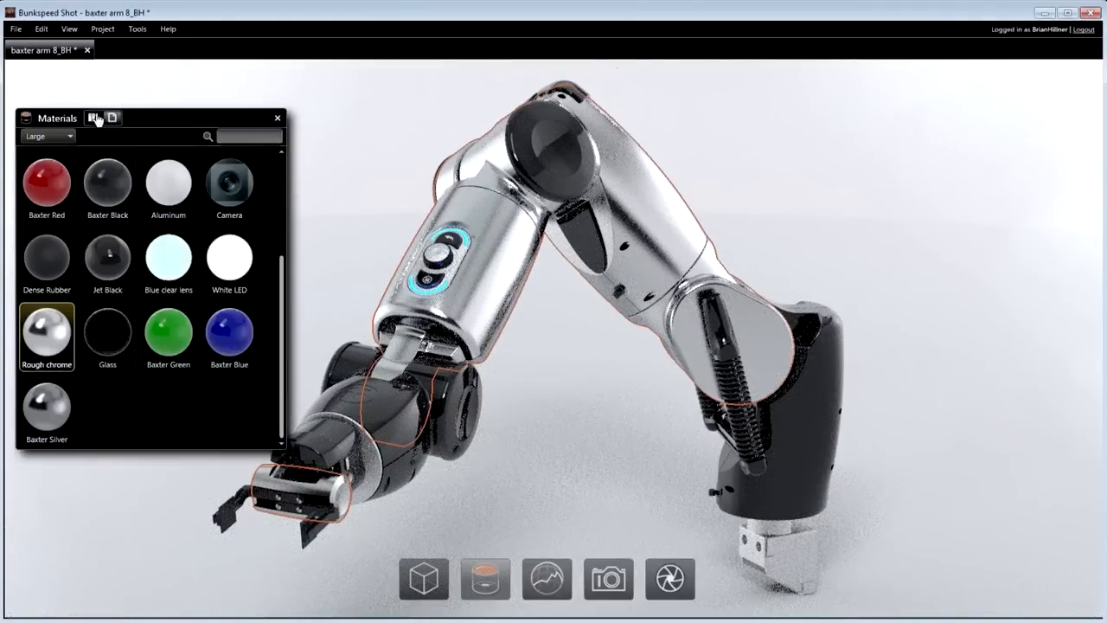
- Try Smooth Carbon from the Library on the shells, then leave them Baxter Red
left_click(94, 118)
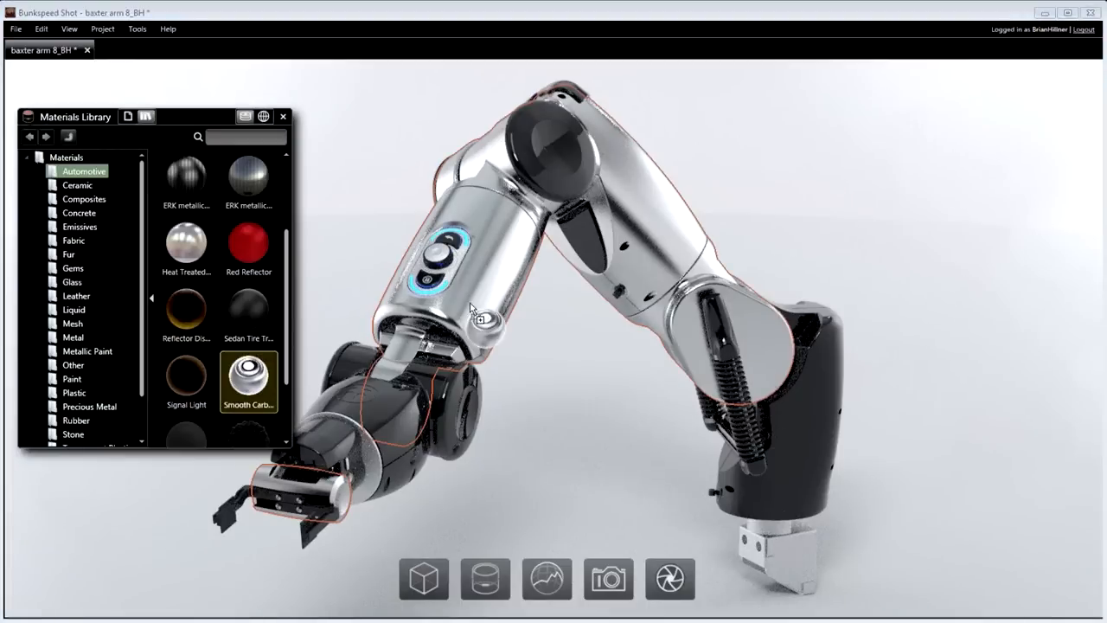
left_click_drag(471, 307, 474, 311)
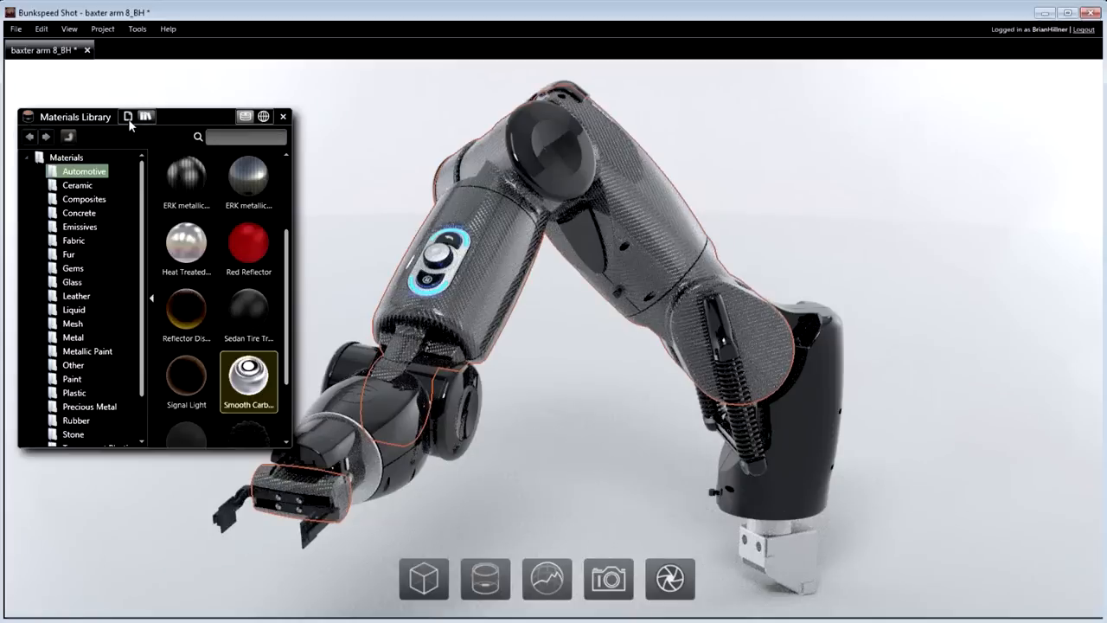
left_click(128, 117)
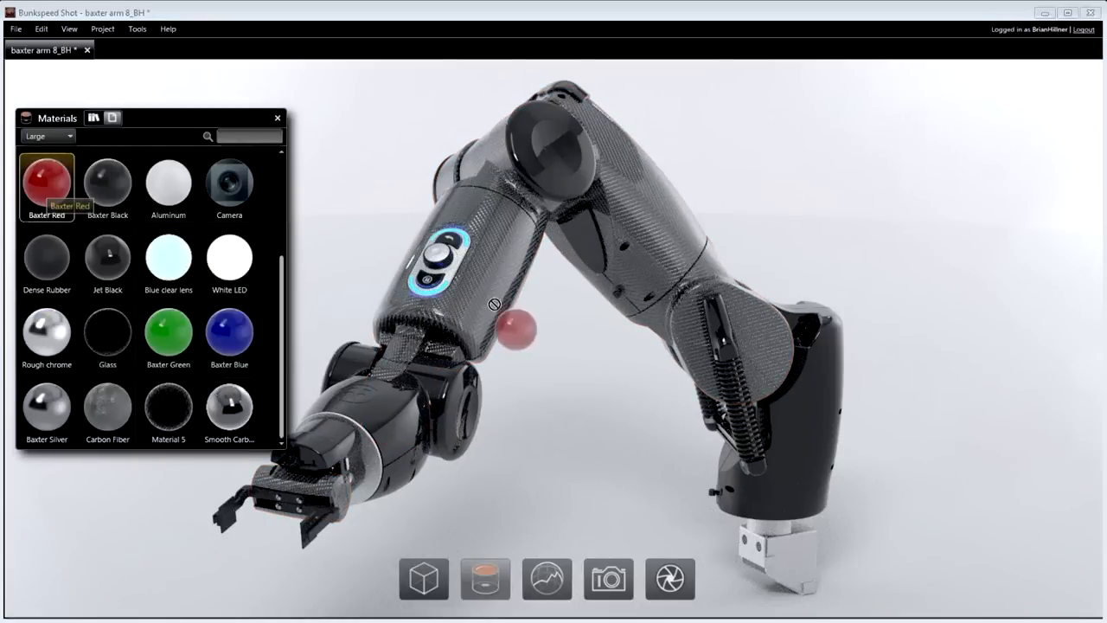
left_click_drag(494, 304, 497, 307)
left_click(485, 578)
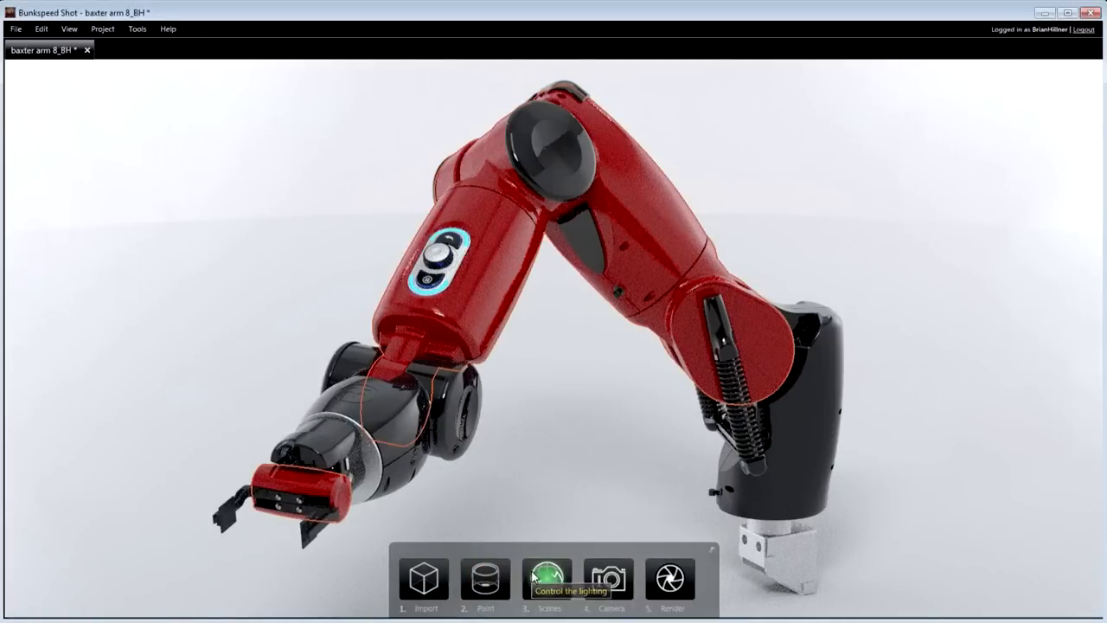
- Try Classic Photo Studio and Industrial scenes, then keep the arm in the Warehouse environment
left_click(547, 578)
left_click_drag(943, 350, 955, 474)
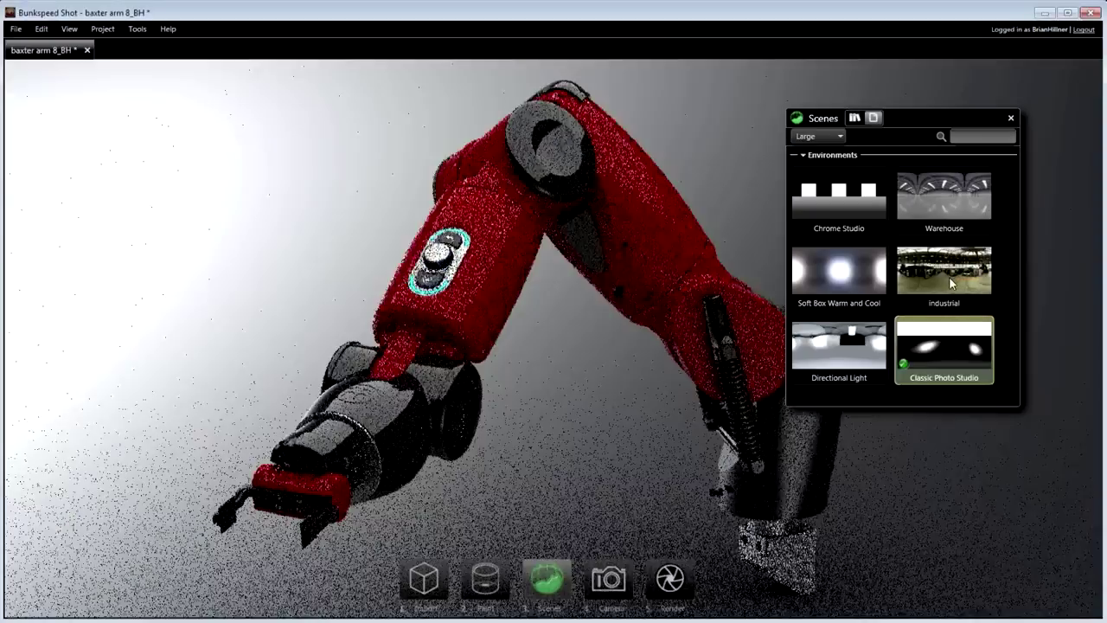
left_click_drag(944, 276, 957, 467)
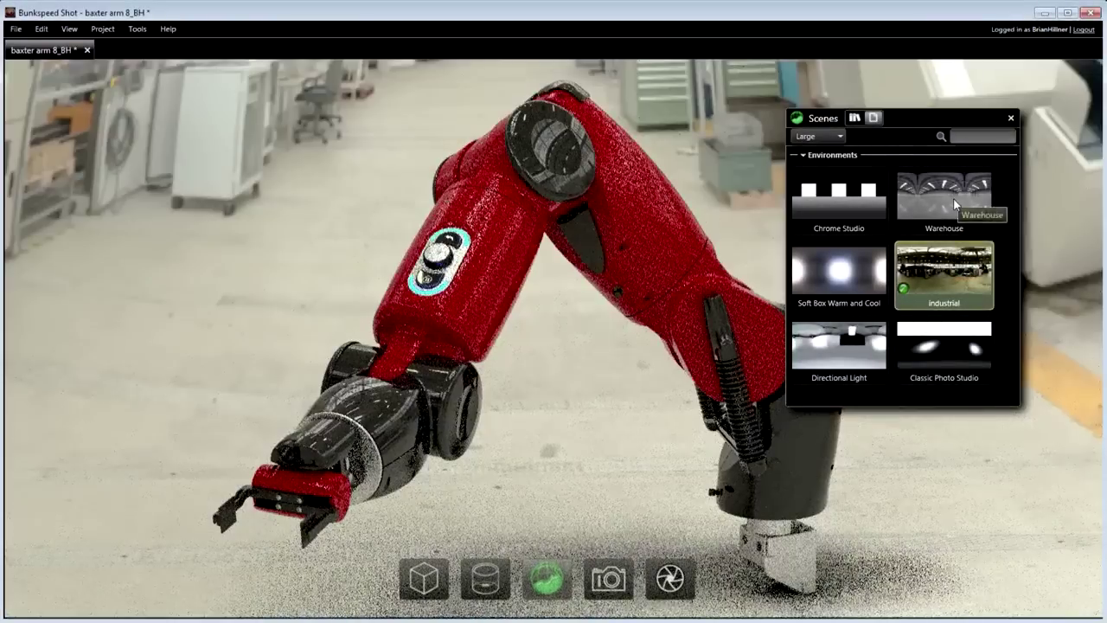
left_click_drag(944, 197, 686, 372)
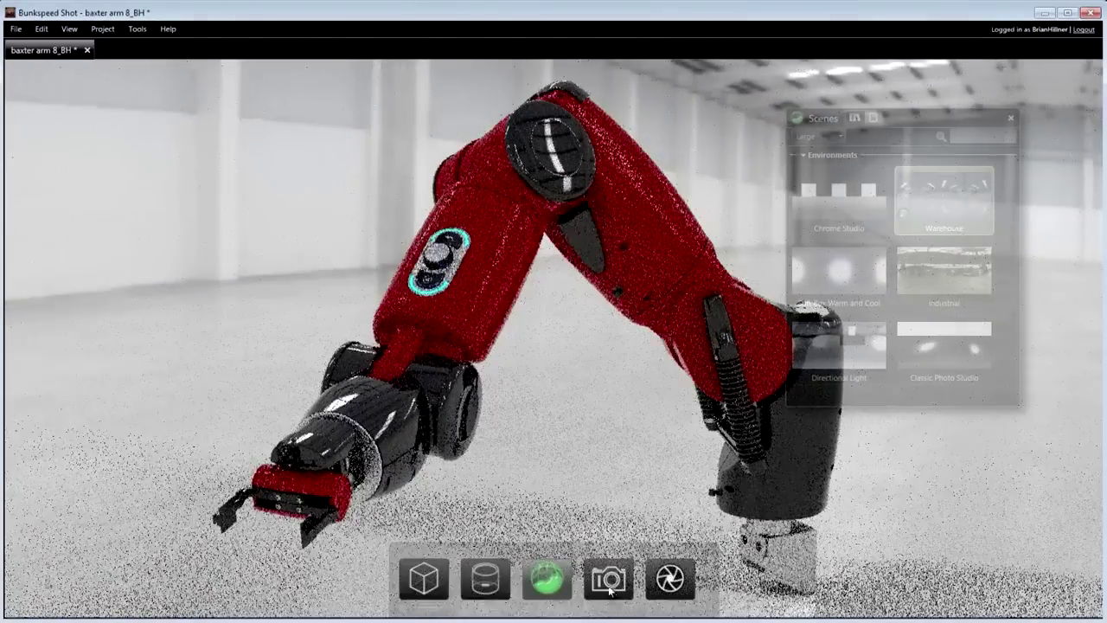
left_click(609, 577)
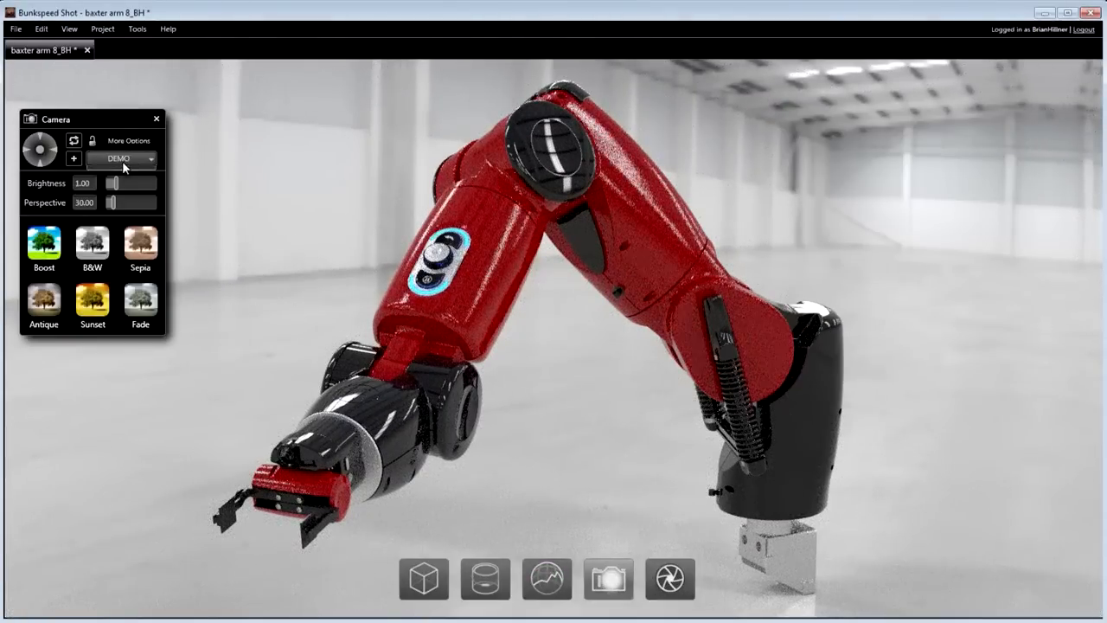
- Cycle the saved camera views (DEMO, DoF 1, DoF 2, Final) and raise the camera Brightness
left_click(121, 161)
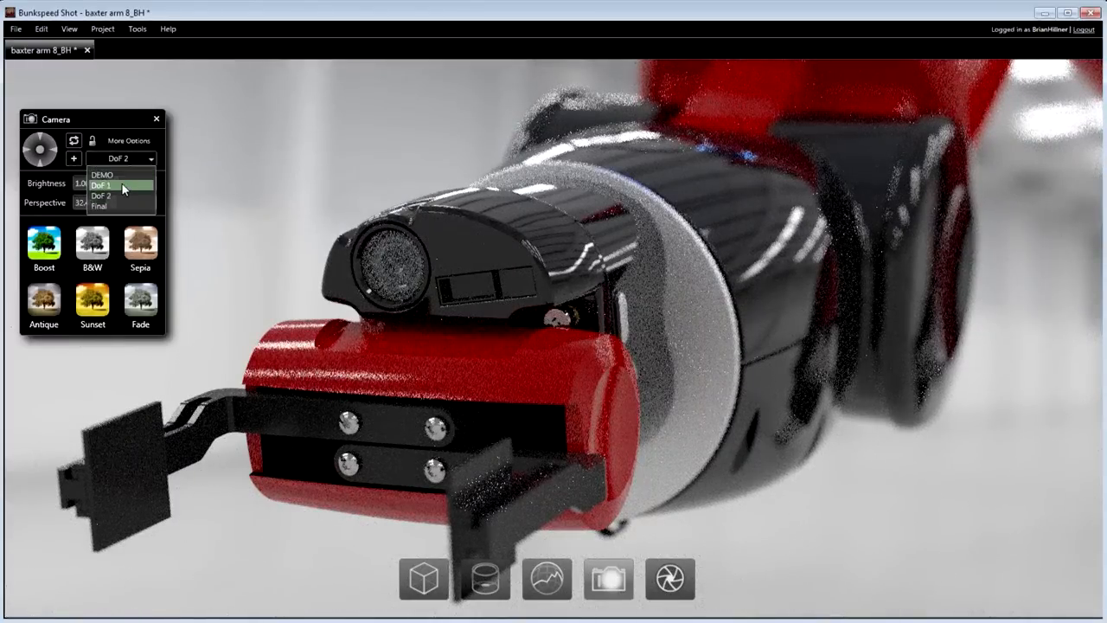
mouse_move(115, 182)
left_mouse_down()
mouse_move(127, 185)
mouse_move(115, 184)
left_mouse_up()
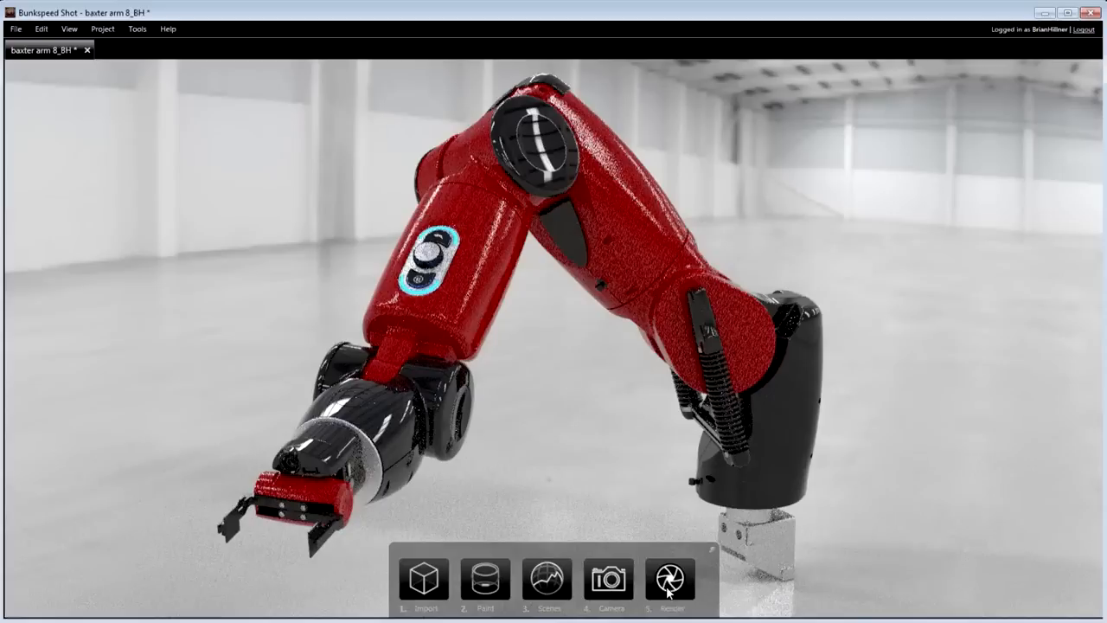
- Choose a render profile and launch the final render of the warehouse scene
right_click(670, 581)
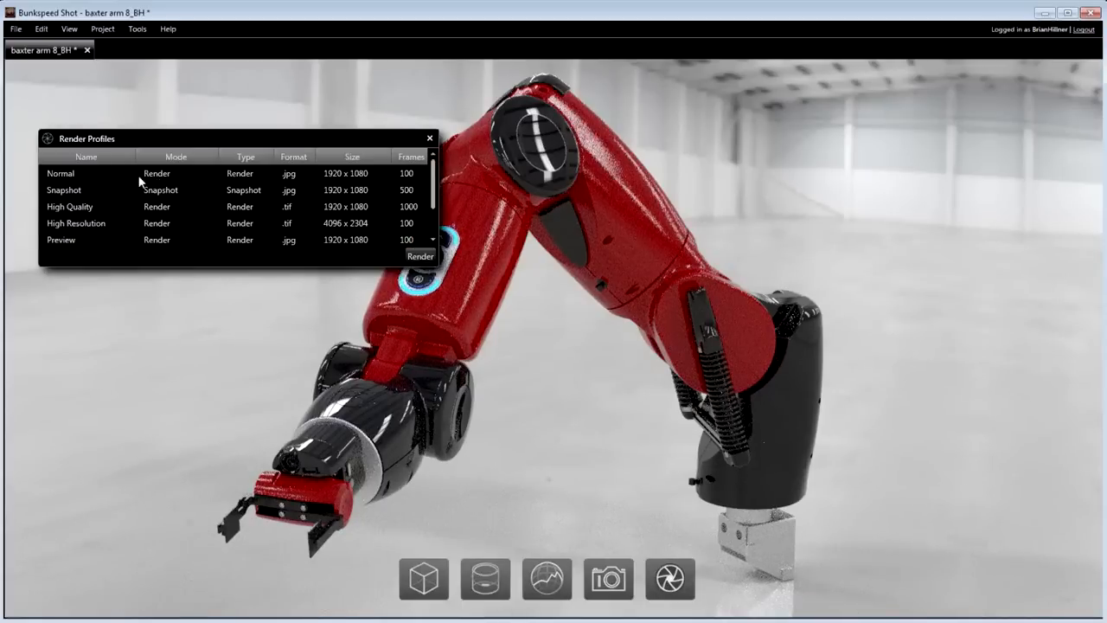
left_click(420, 257)
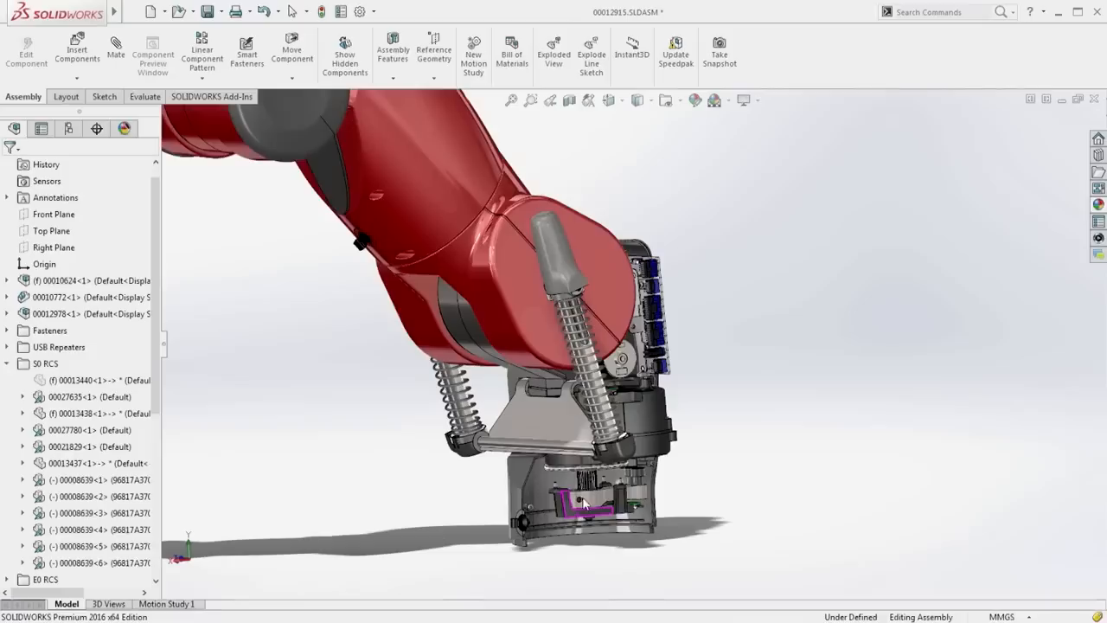
scroll(589, 481, "down", 5)
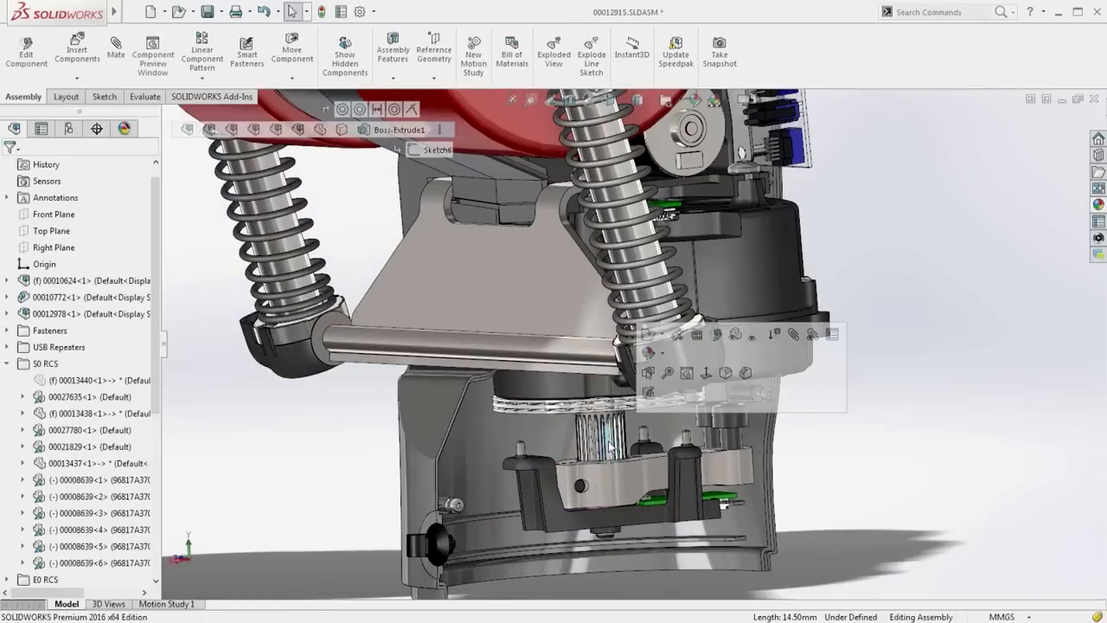